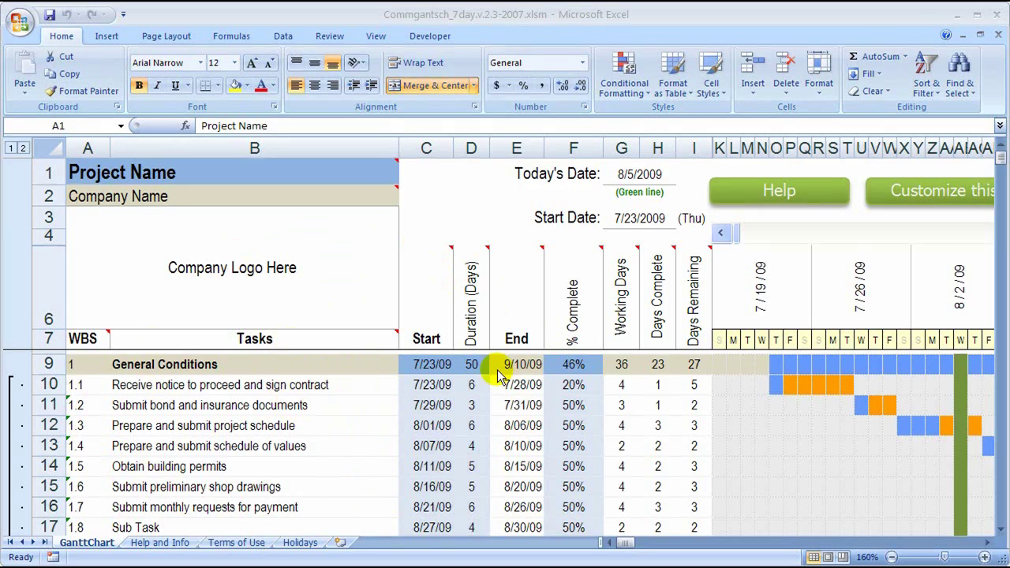
- Switch the Gantt chart workbook to Page Break Preview and select cell H18
{"action": "key", "text": "alt+Tab"}
{"action": "scroll", "coordinate": [498, 368], "scroll_direction": "down", "scroll_amount": 4}
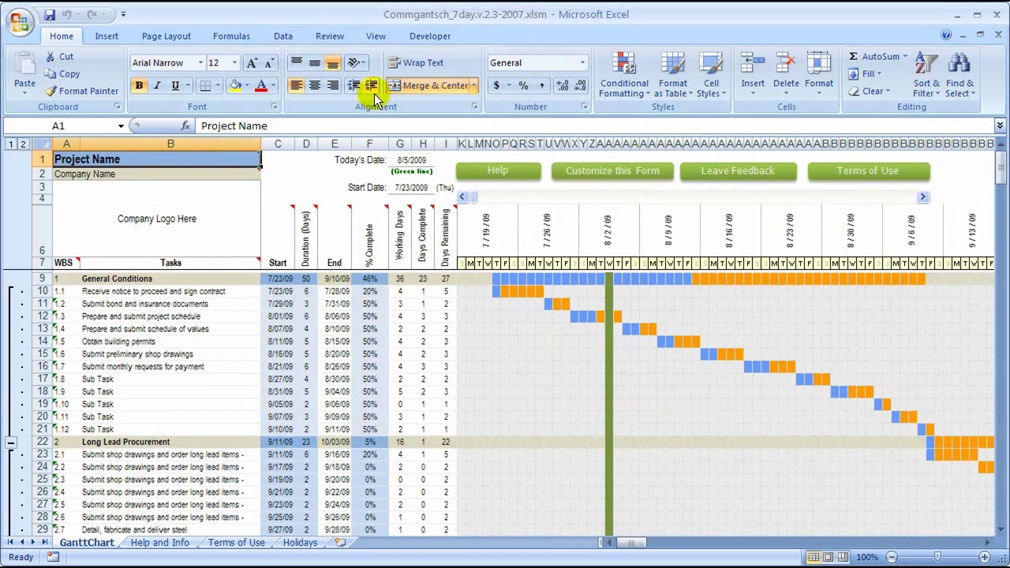
{"action": "left_click", "coordinate": [376, 37]}
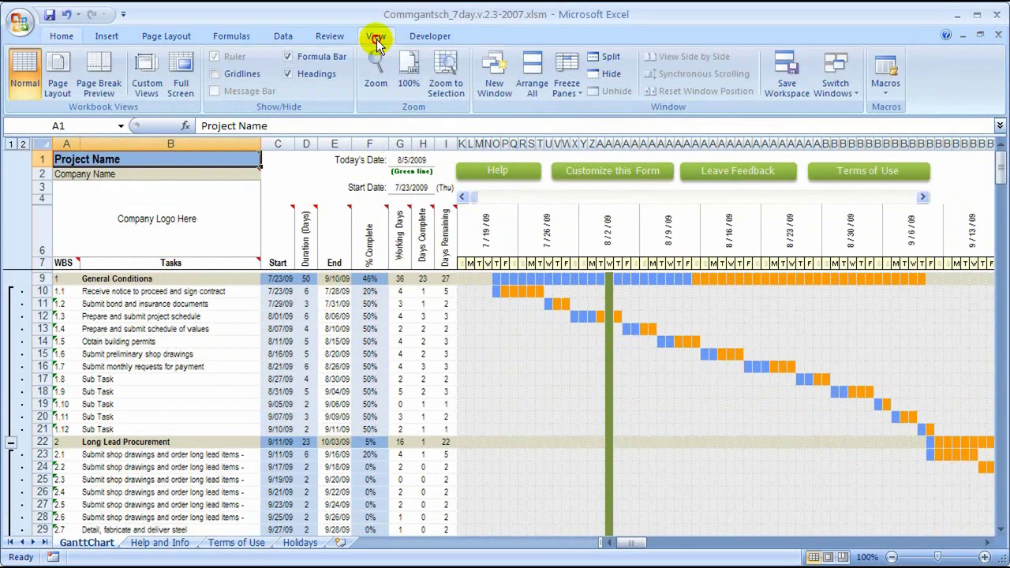
{"action": "left_click", "coordinate": [103, 85]}
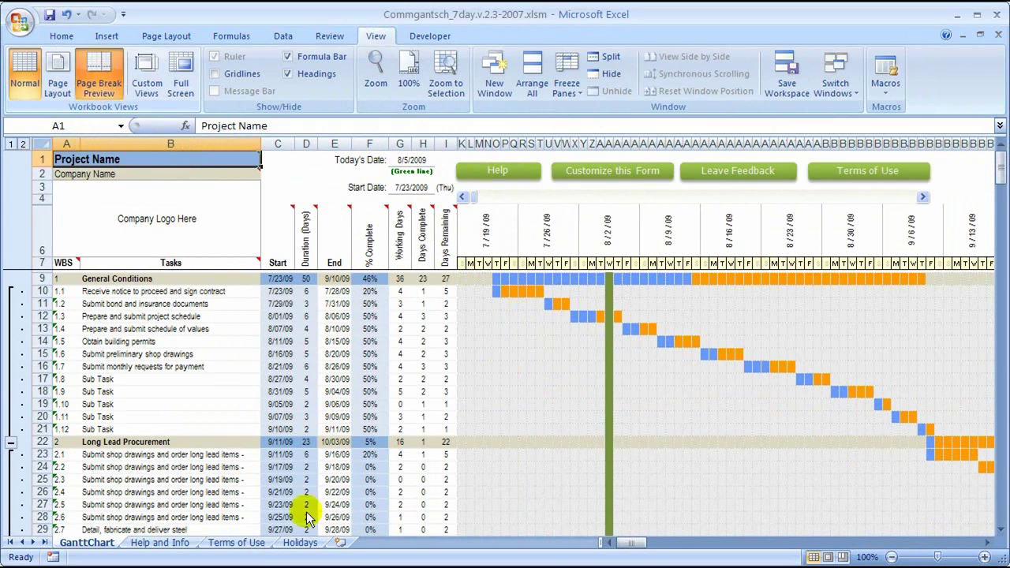
{"action": "left_click", "coordinate": [424, 391]}
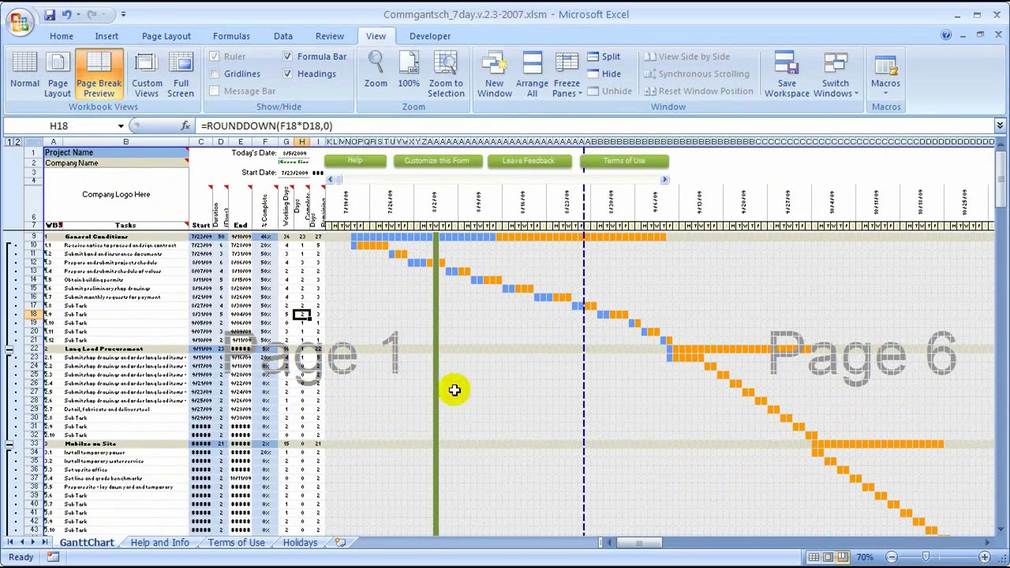
{"action": "scroll", "coordinate": [455, 387], "scroll_direction": "down", "scroll_amount": 2, "text": "ctrl"}
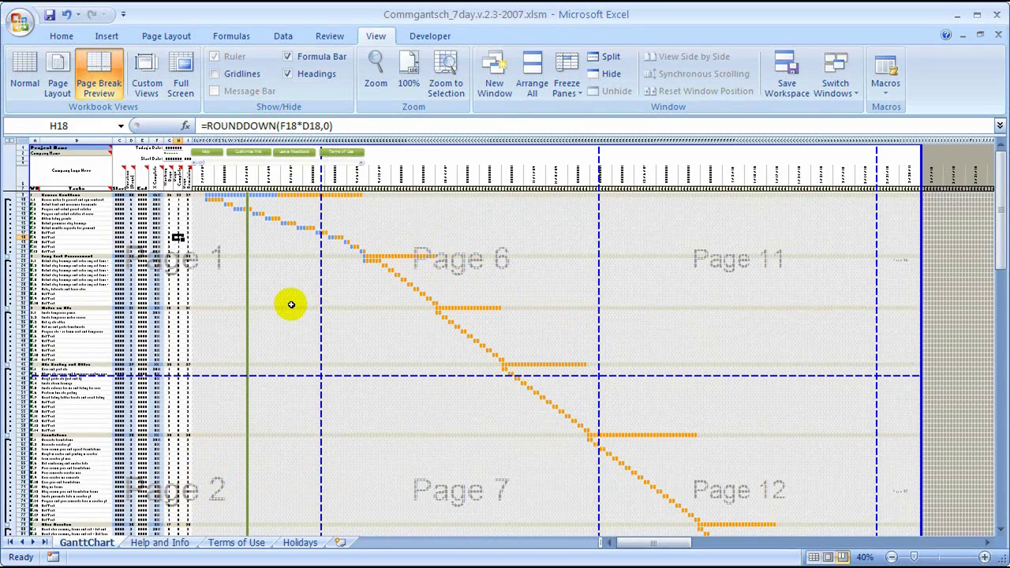
{"action": "left_click", "coordinate": [140, 228]}
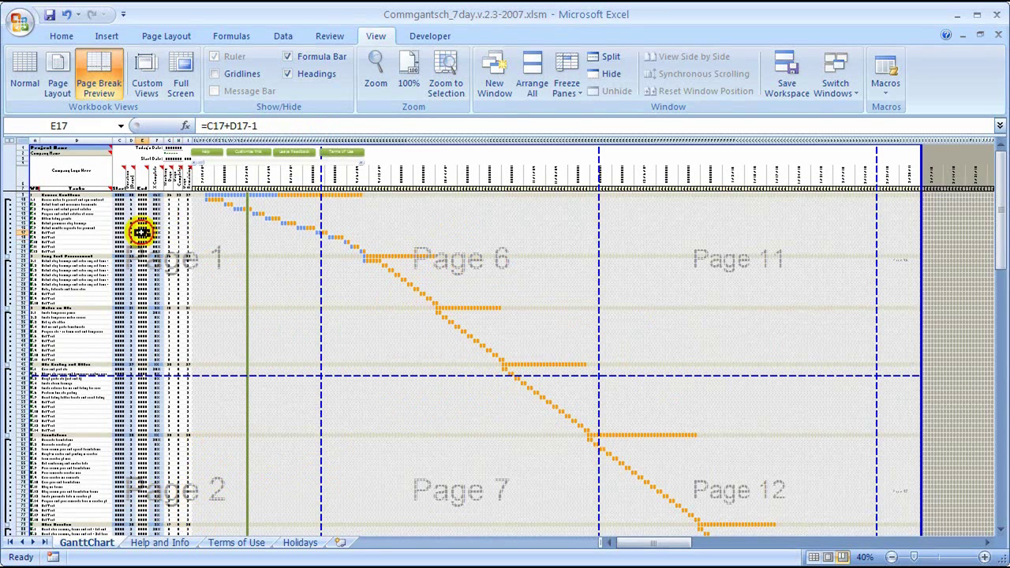
{"action": "scroll", "coordinate": [140, 228], "scroll_direction": "up", "scroll_amount": 3}
{"action": "scroll", "coordinate": [211, 282], "scroll_direction": "up", "scroll_amount": 1}
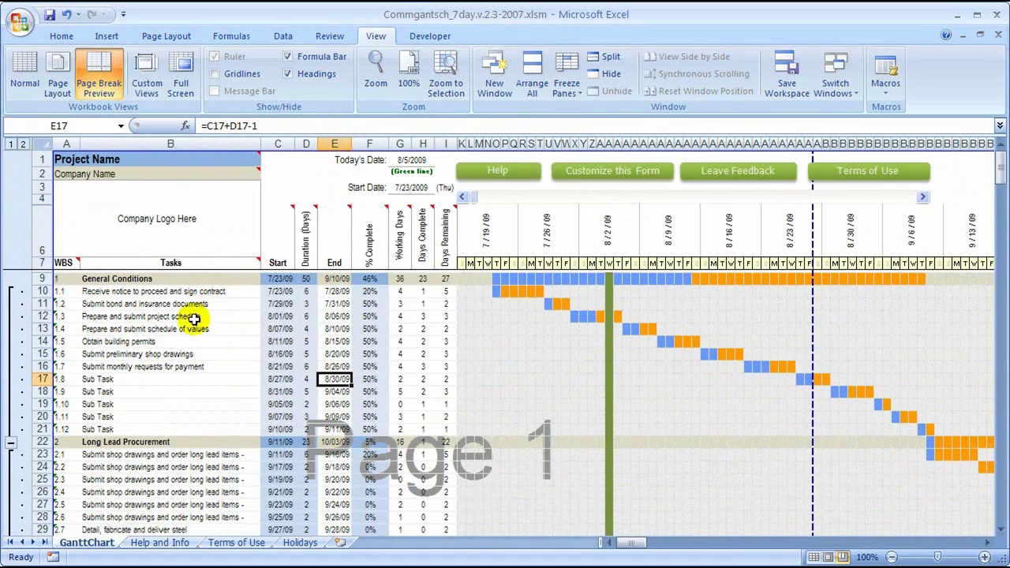
{"action": "left_click_drag", "start_coordinate": [40, 280], "coordinate": [38, 426]}
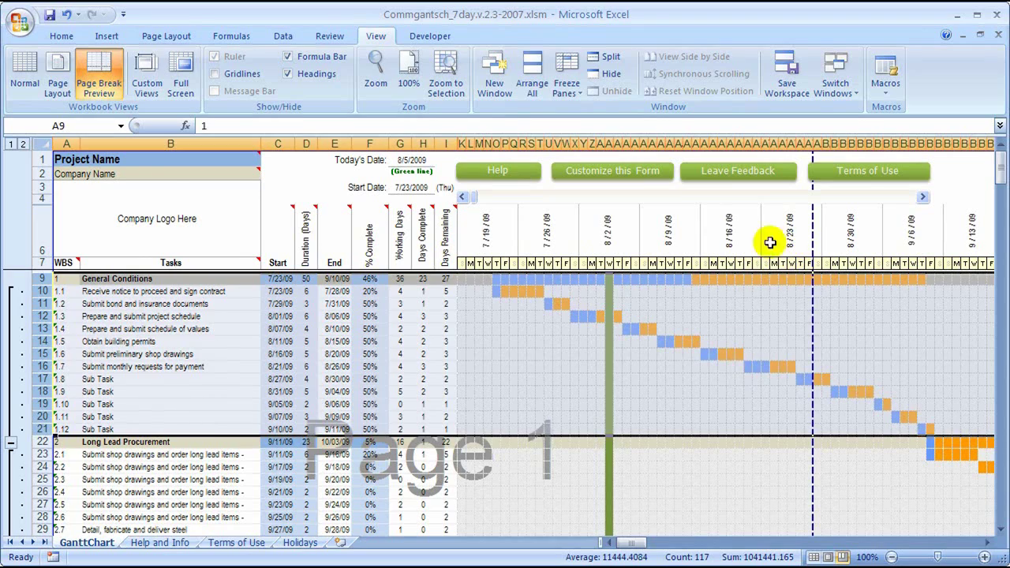
{"action": "left_click", "coordinate": [687, 380]}
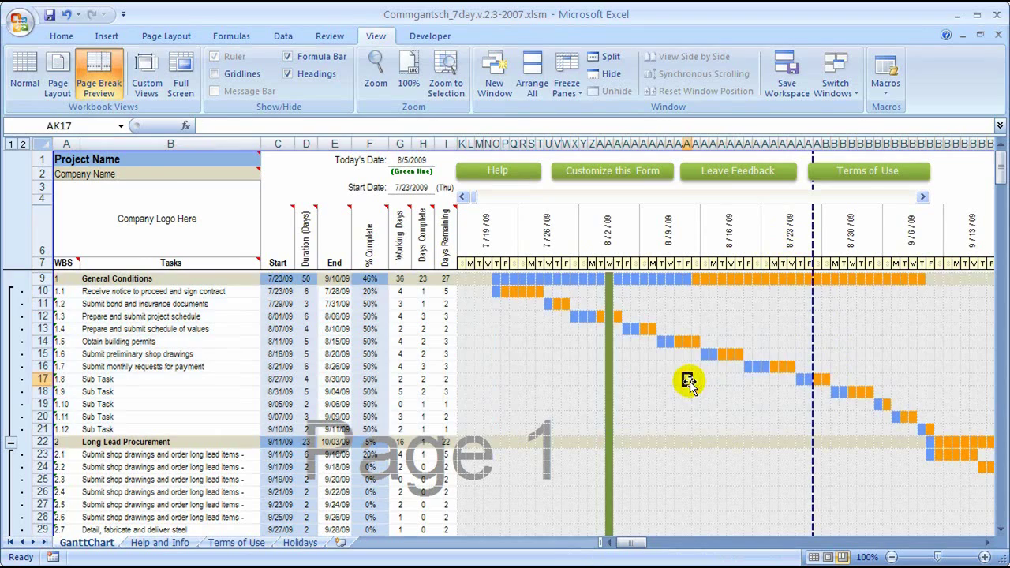
{"action": "left_click", "coordinate": [277, 354]}
{"action": "scroll", "coordinate": [277, 351], "scroll_direction": "down", "scroll_amount": 3, "text": "ctrl"}
{"action": "scroll", "coordinate": [277, 349], "scroll_direction": "down", "scroll_amount": 1, "text": "ctrl"}
{"action": "scroll", "coordinate": [277, 350], "scroll_direction": "down", "scroll_amount": 1, "text": "ctrl"}
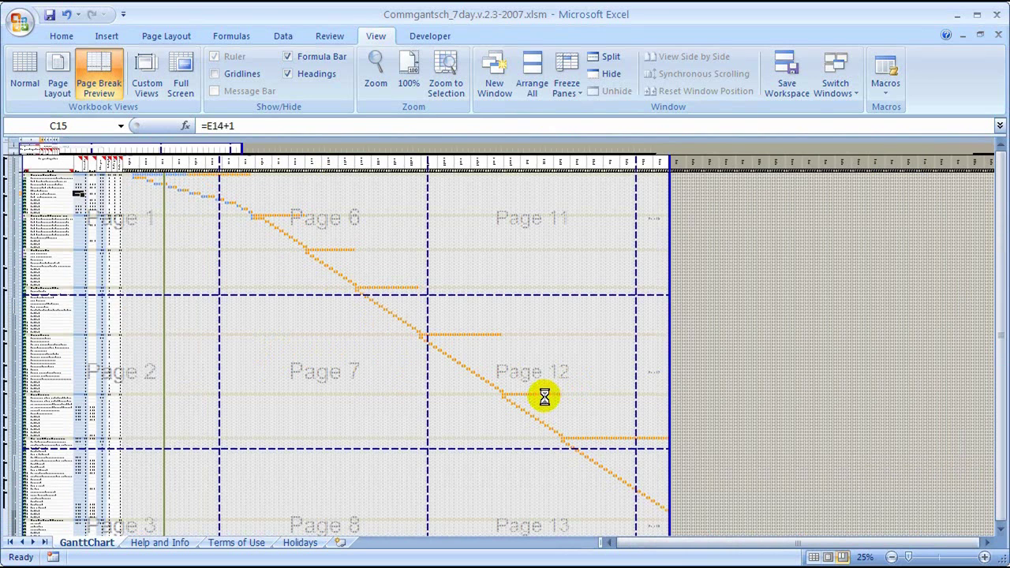
{"action": "scroll", "coordinate": [535, 385], "scroll_direction": "down", "scroll_amount": 1, "text": "ctrl"}
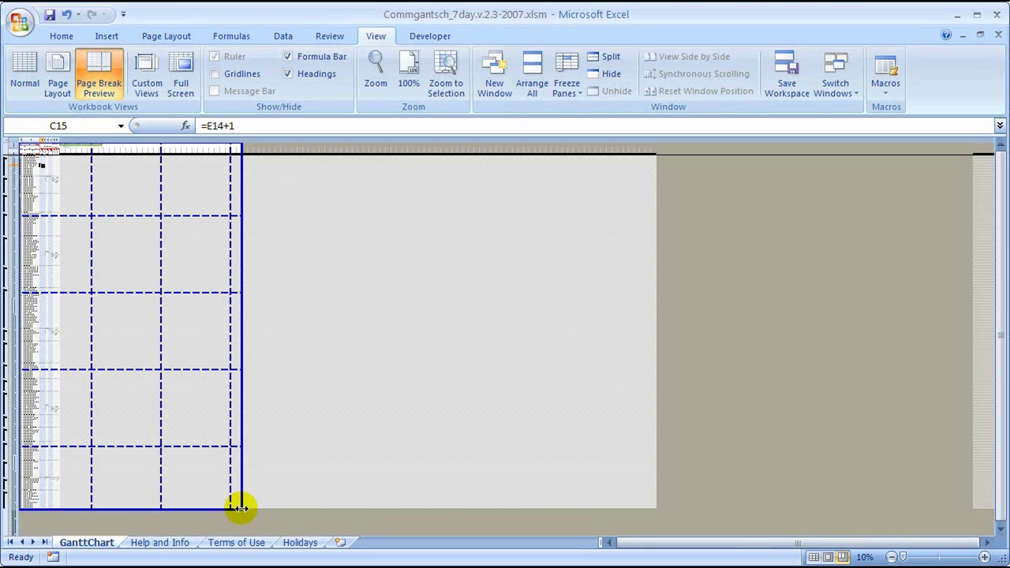
- Drag the print area's bottom-right corner up to the chart's top-left, leaving one small page
{"action": "left_click_drag", "start_coordinate": [241, 510], "coordinate": [82, 195]}
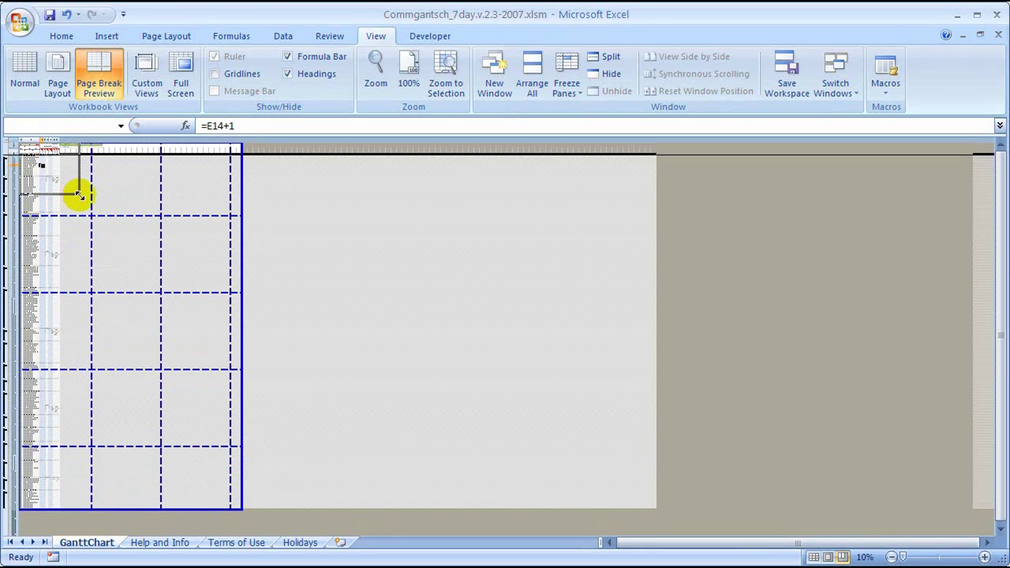
{"action": "mouse_move", "coordinate": [92, 195]}
{"action": "left_mouse_down"}
{"action": "mouse_move", "coordinate": [113, 216]}
{"action": "mouse_move", "coordinate": [60, 198]}
{"action": "mouse_move", "coordinate": [41, 204]}
{"action": "mouse_move", "coordinate": [100, 210]}
{"action": "mouse_move", "coordinate": [84, 209]}
{"action": "left_mouse_up"}
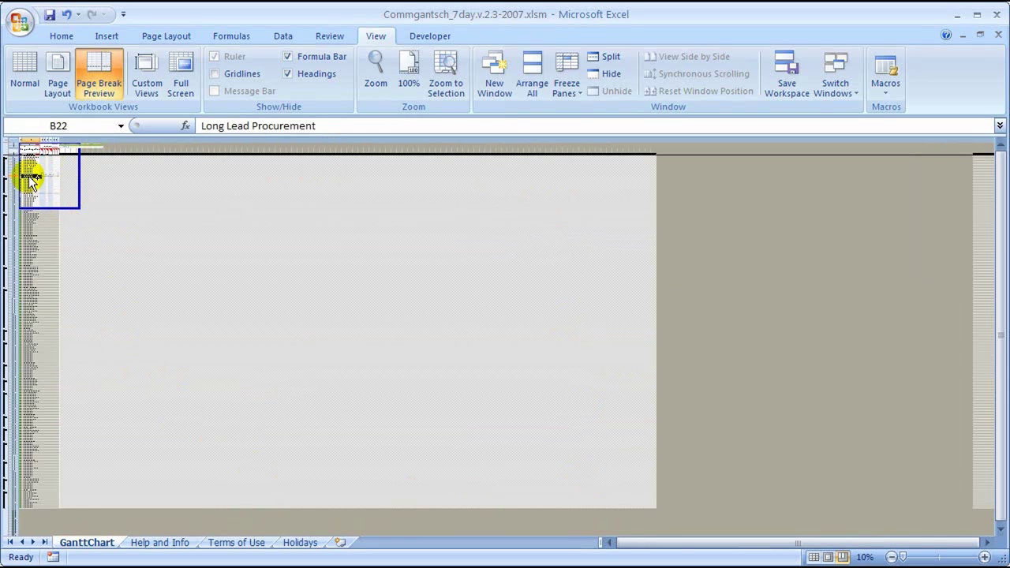
- Zoom in and stretch the print area to row 21 and the 8/16/09 week column
{"action": "scroll", "coordinate": [30, 180], "scroll_direction": "up", "scroll_amount": 1}
{"action": "scroll", "coordinate": [59, 202], "scroll_direction": "up", "scroll_amount": 2, "text": "ctrl"}
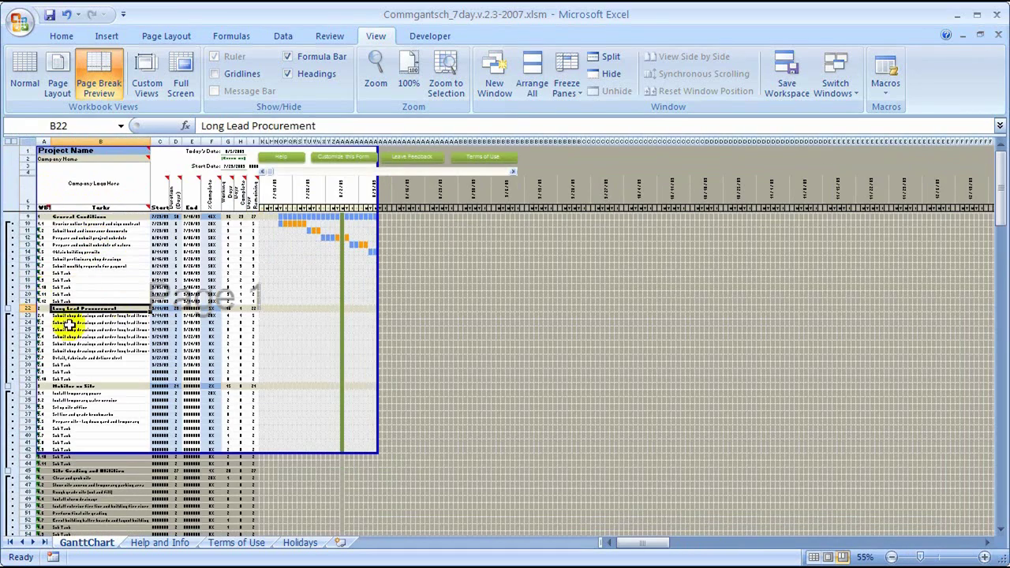
{"action": "scroll", "coordinate": [124, 315], "scroll_direction": "up", "scroll_amount": 1}
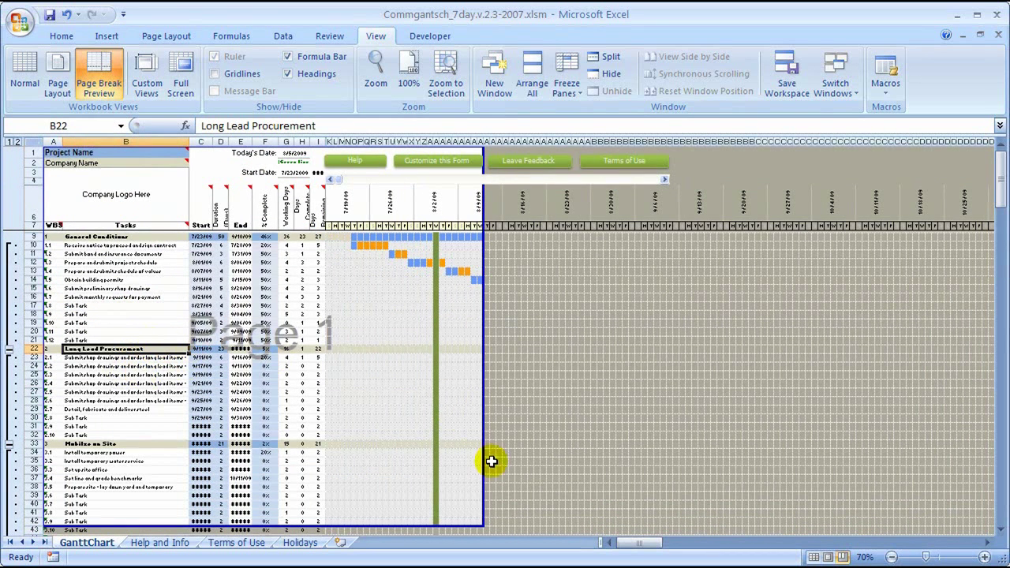
{"action": "left_click_drag", "start_coordinate": [480, 525], "coordinate": [545, 348]}
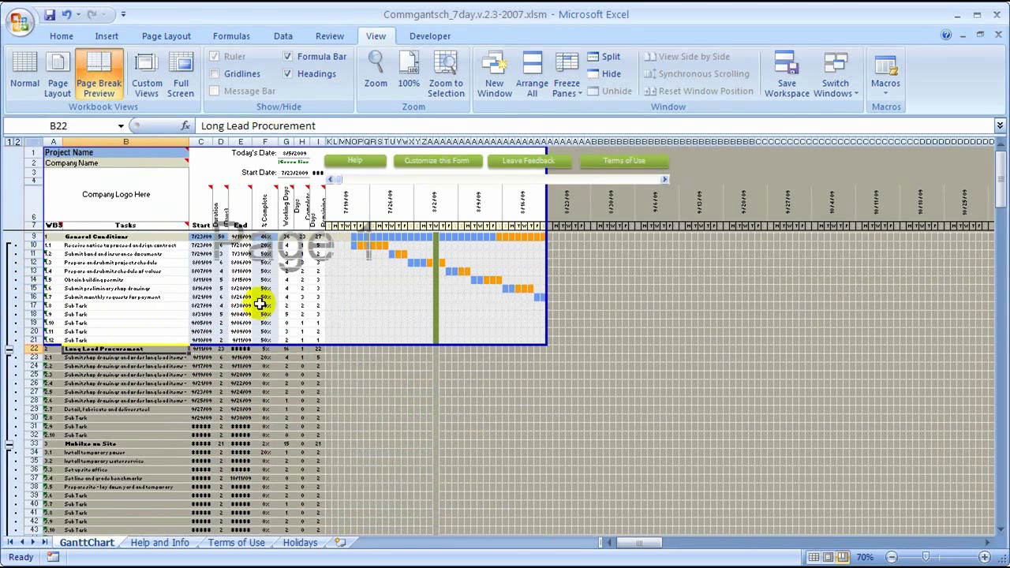
{"action": "left_click", "coordinate": [524, 199]}
{"action": "scroll", "coordinate": [526, 224], "scroll_direction": "up", "scroll_amount": 2}
{"action": "scroll", "coordinate": [671, 270], "scroll_direction": "up", "scroll_amount": 1}
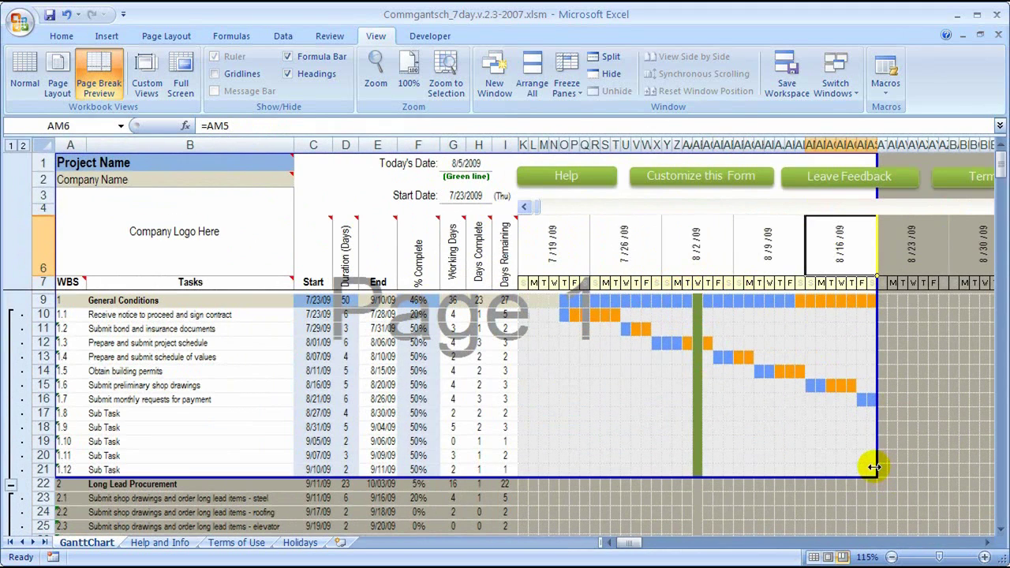
- Widen the print area's right edge to take in the 8/23/09 week
{"action": "left_click_drag", "start_coordinate": [874, 468], "coordinate": [947, 456]}
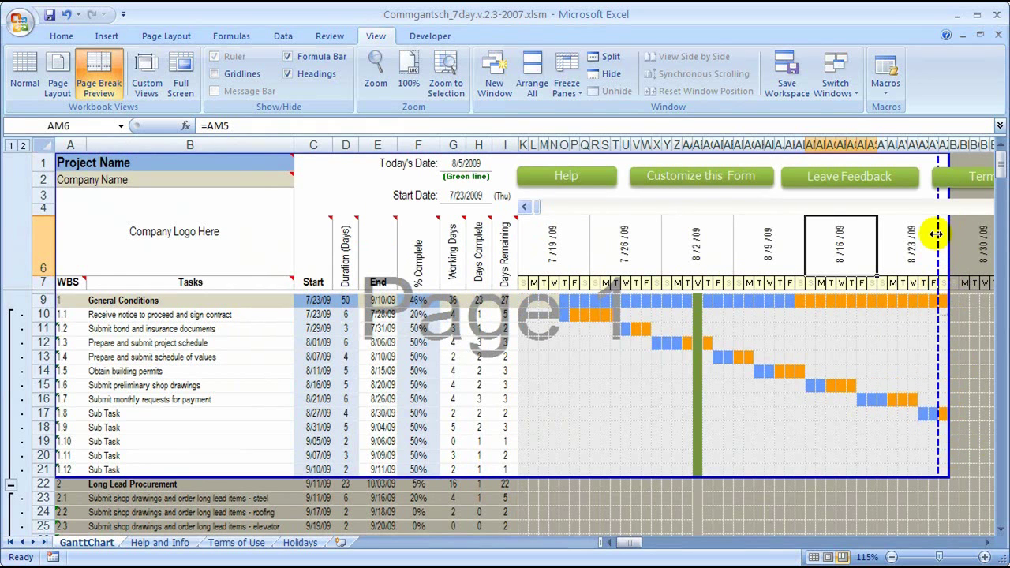
{"action": "left_click", "coordinate": [933, 283]}
{"action": "scroll", "coordinate": [943, 292], "scroll_direction": "up", "scroll_amount": 4, "text": "ctrl"}
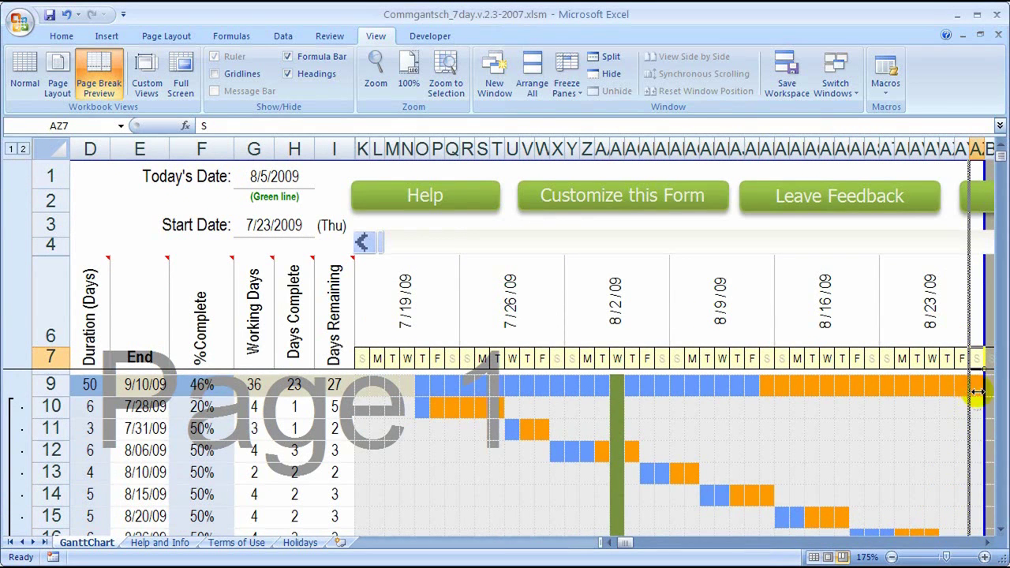
{"action": "left_click_drag", "start_coordinate": [975, 391], "coordinate": [981, 391]}
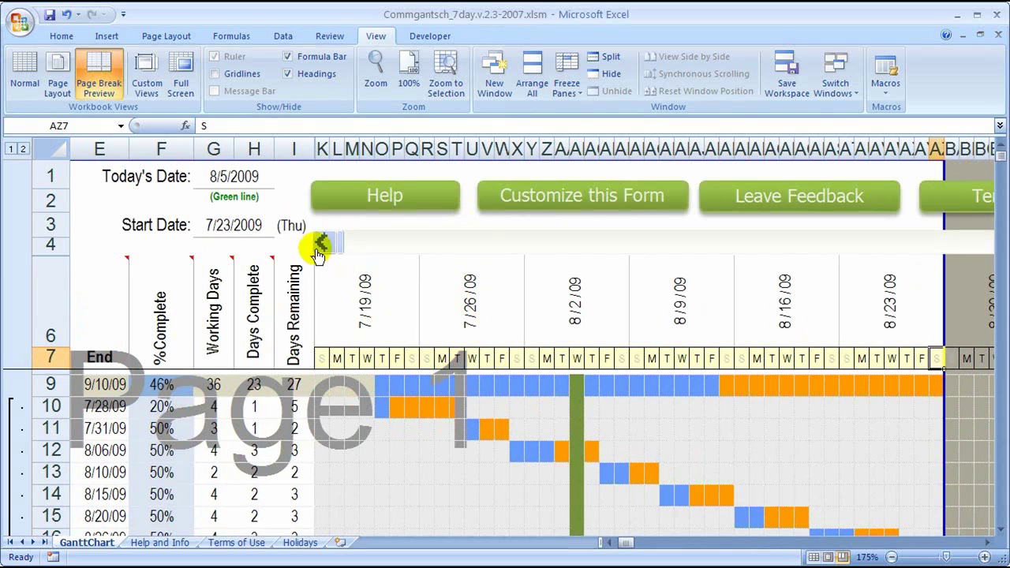
- Open Print Preview and set Landscape orientation in Page Setup
{"action": "left_click", "coordinate": [19, 21]}
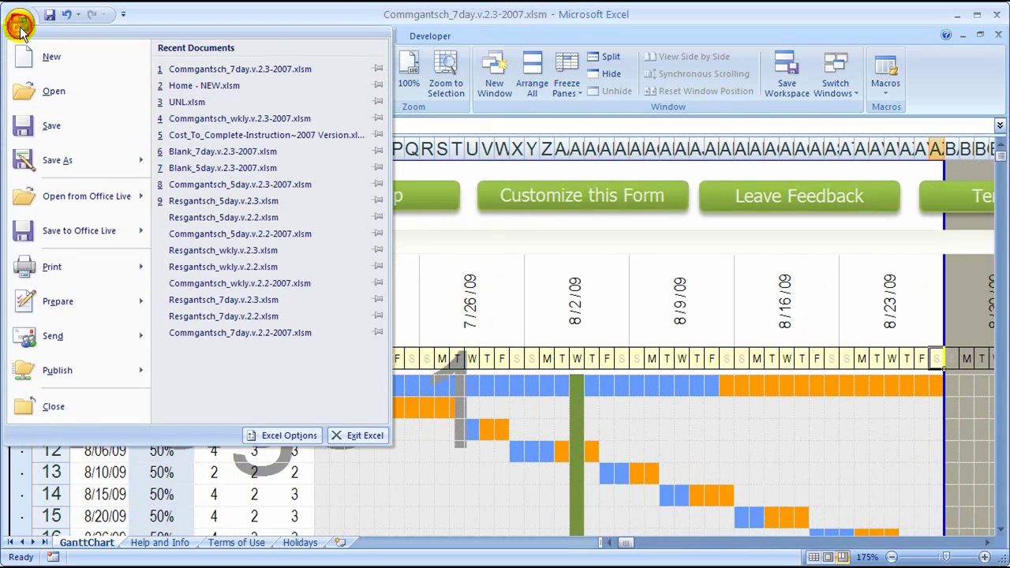
{"action": "mouse_move", "coordinate": [46, 269]}
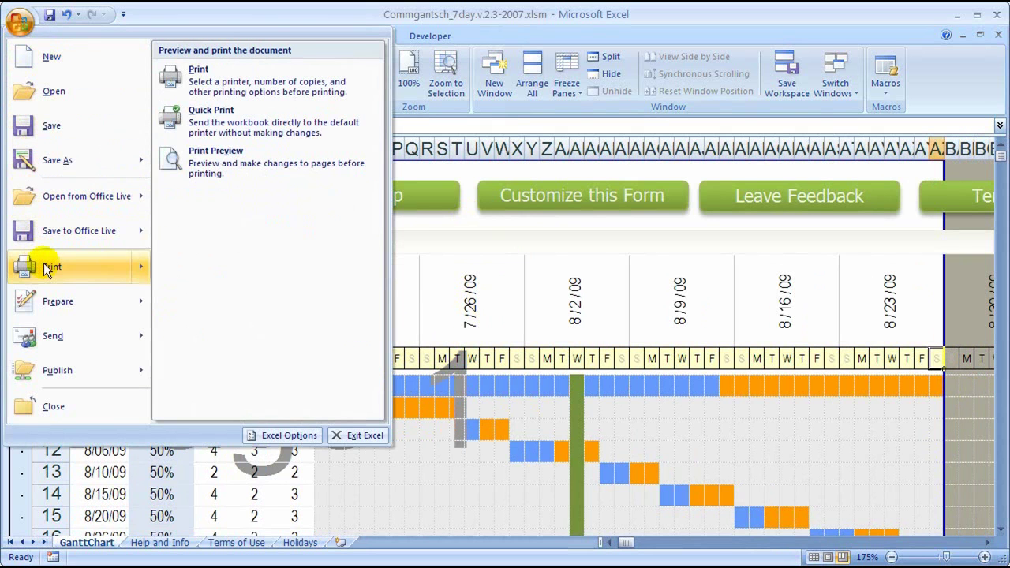
{"action": "left_click", "coordinate": [198, 157]}
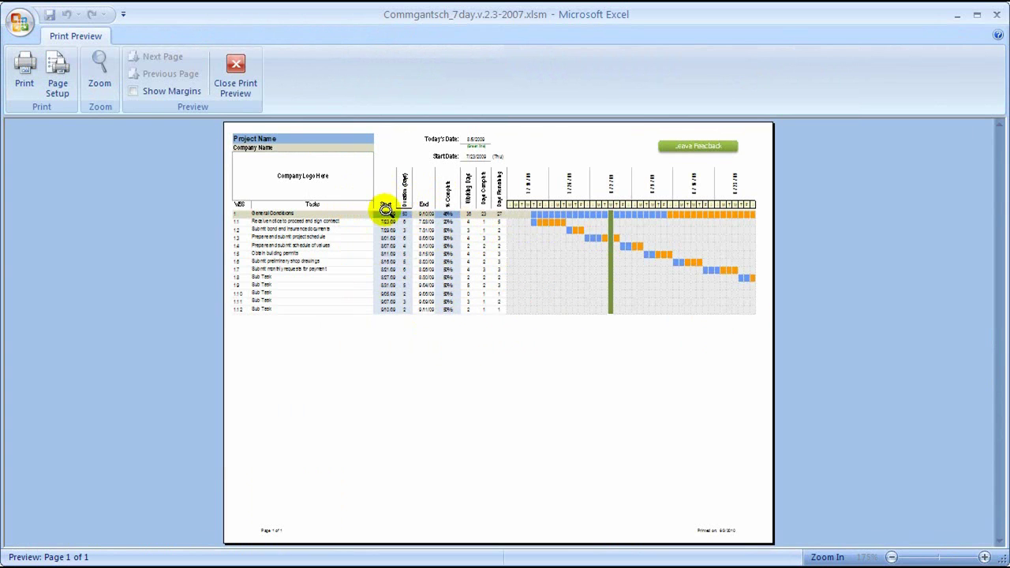
{"action": "left_click", "coordinate": [57, 85]}
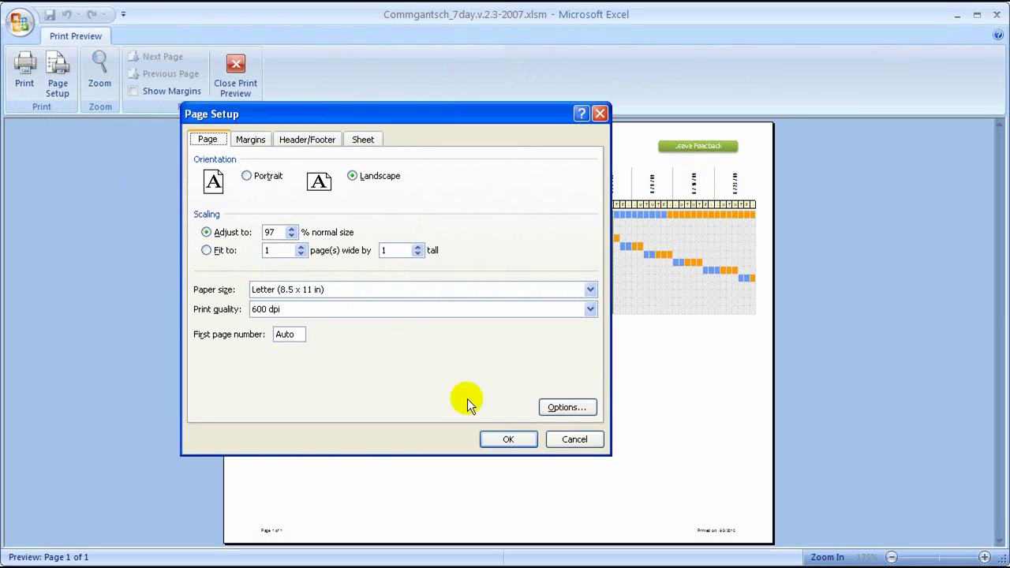
{"action": "left_click", "coordinate": [576, 439]}
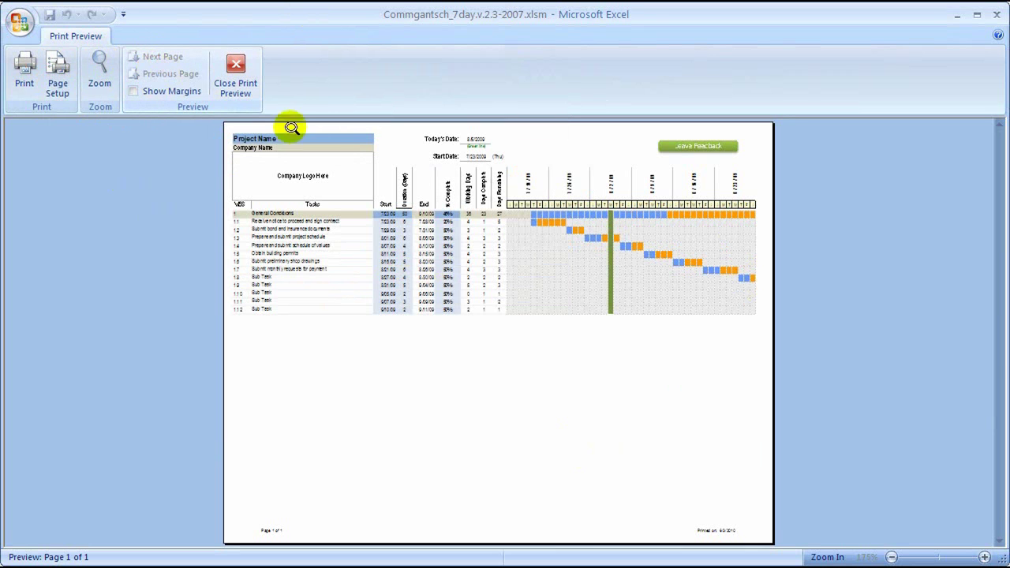
- Zoom the preview to confirm the one-page fit, then return to Page Break Preview
{"action": "left_click", "coordinate": [362, 217]}
{"action": "left_click", "coordinate": [512, 237]}
{"action": "left_click", "coordinate": [514, 238]}
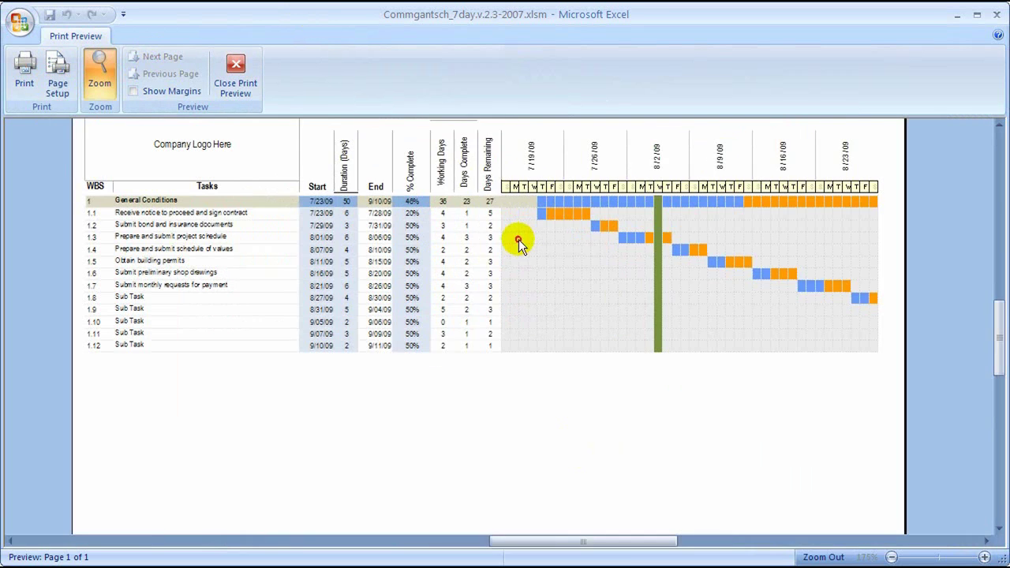
{"action": "left_click", "coordinate": [228, 75]}
{"action": "scroll", "coordinate": [717, 355], "scroll_direction": "down", "scroll_amount": 4, "text": "ctrl"}
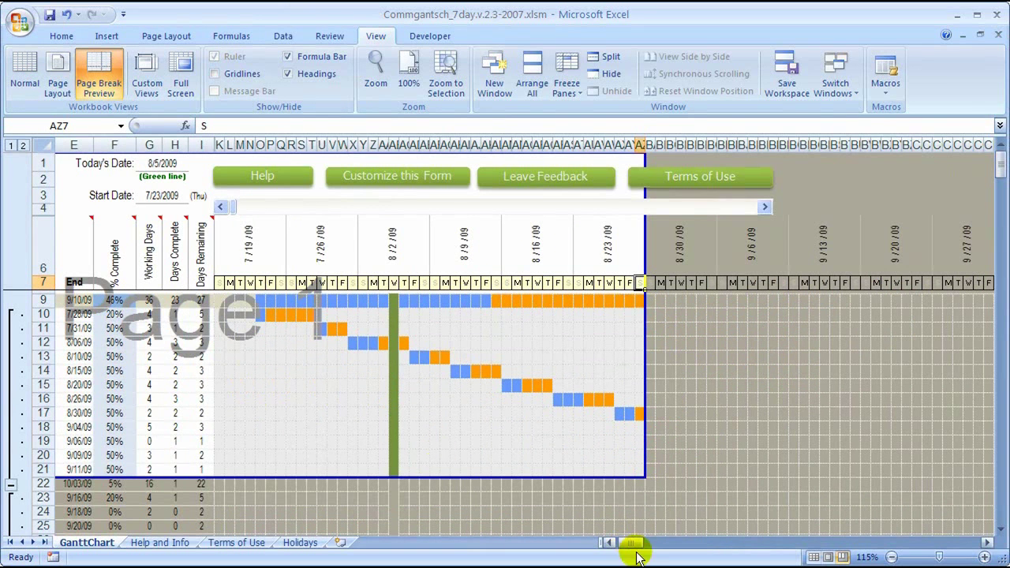
- Collapse the General Conditions and Long Lead Procurement groups, then expand them again
{"action": "left_click_drag", "start_coordinate": [631, 541], "coordinate": [626, 542]}
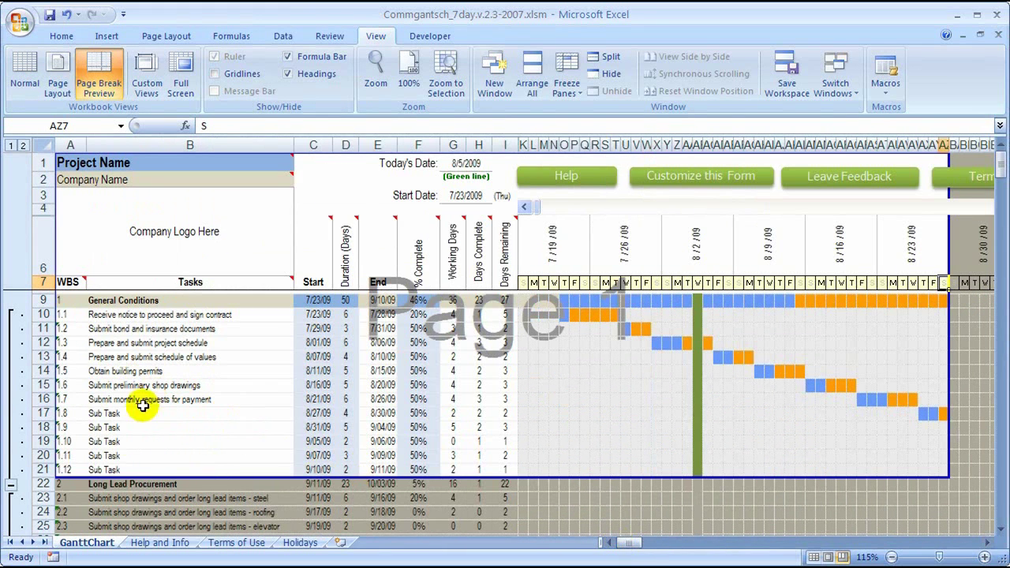
{"action": "scroll", "coordinate": [92, 446], "scroll_direction": "down", "scroll_amount": 1}
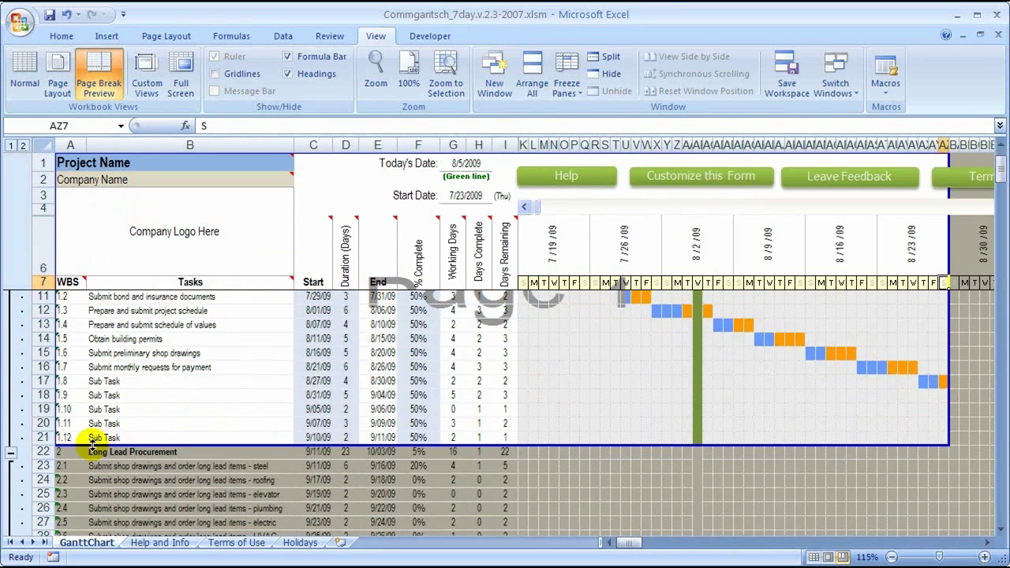
{"action": "left_click", "coordinate": [12, 456]}
{"action": "left_click", "coordinate": [11, 453]}
{"action": "scroll", "coordinate": [85, 416], "scroll_direction": "up", "scroll_amount": 1}
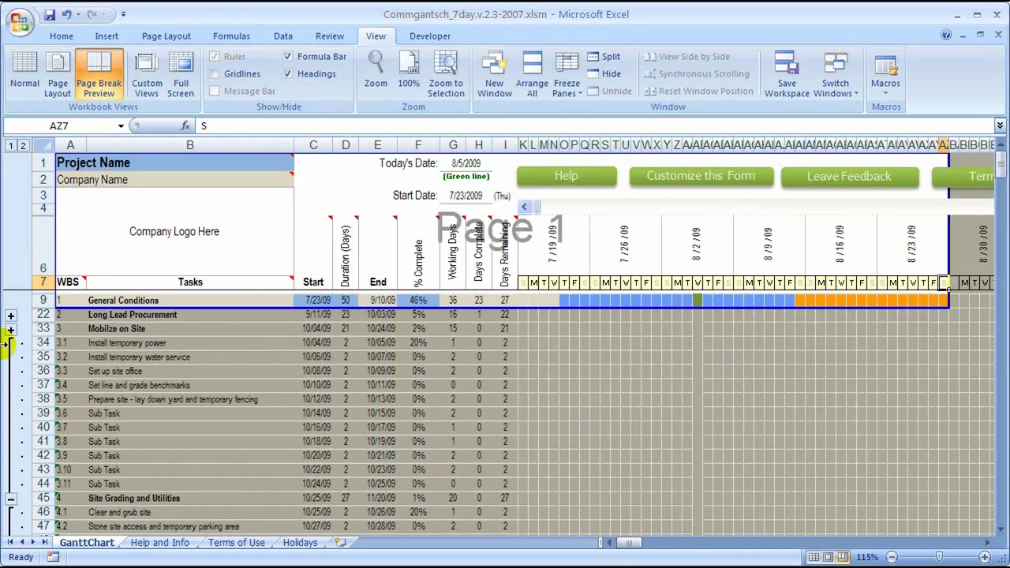
{"action": "left_click", "coordinate": [12, 319]}
{"action": "left_click", "coordinate": [12, 314]}
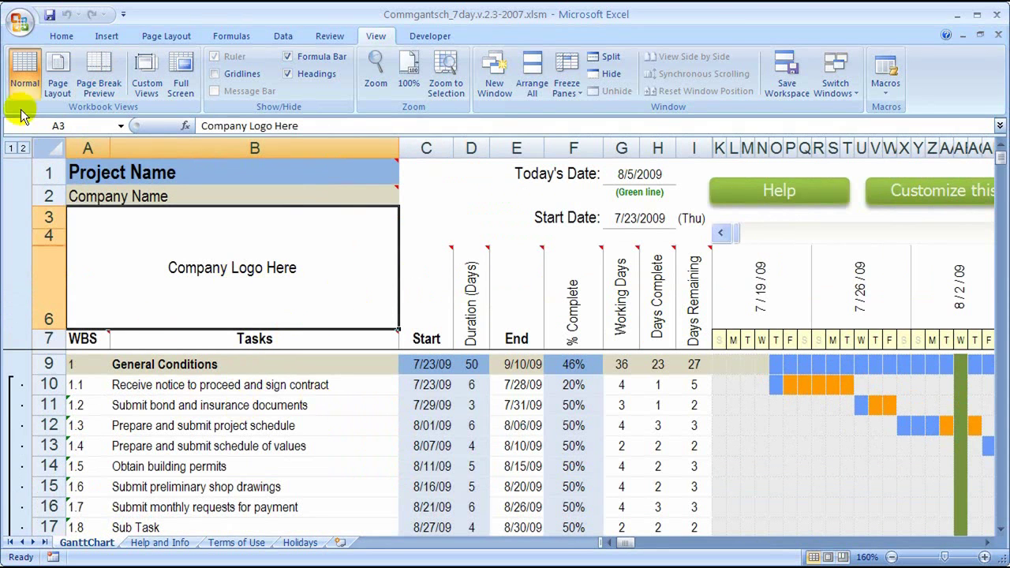
- Inspect the End date formula in E9 and the first subtask in B10, zooming out and back
{"action": "left_click", "coordinate": [505, 365]}
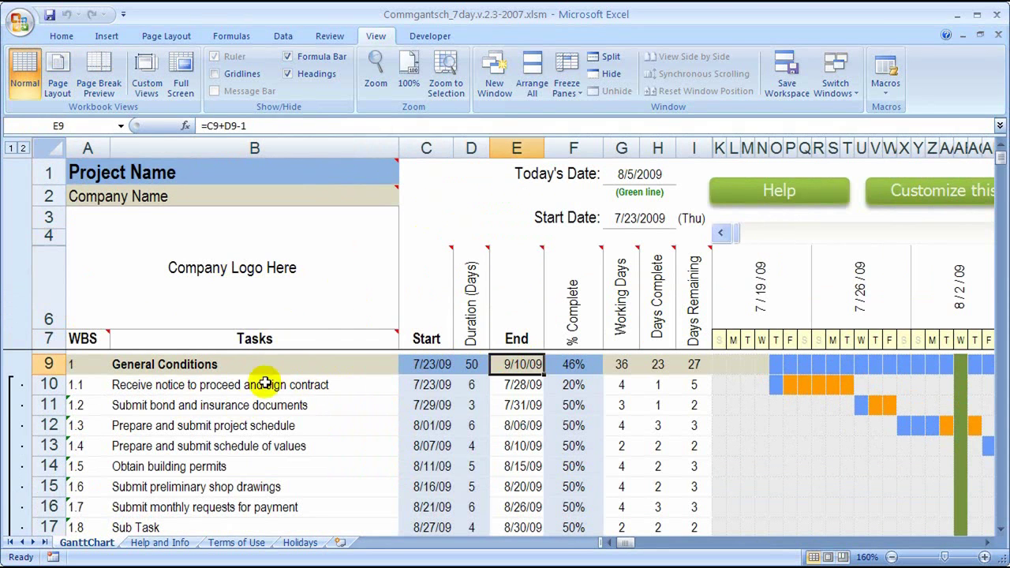
{"action": "left_click", "coordinate": [197, 386]}
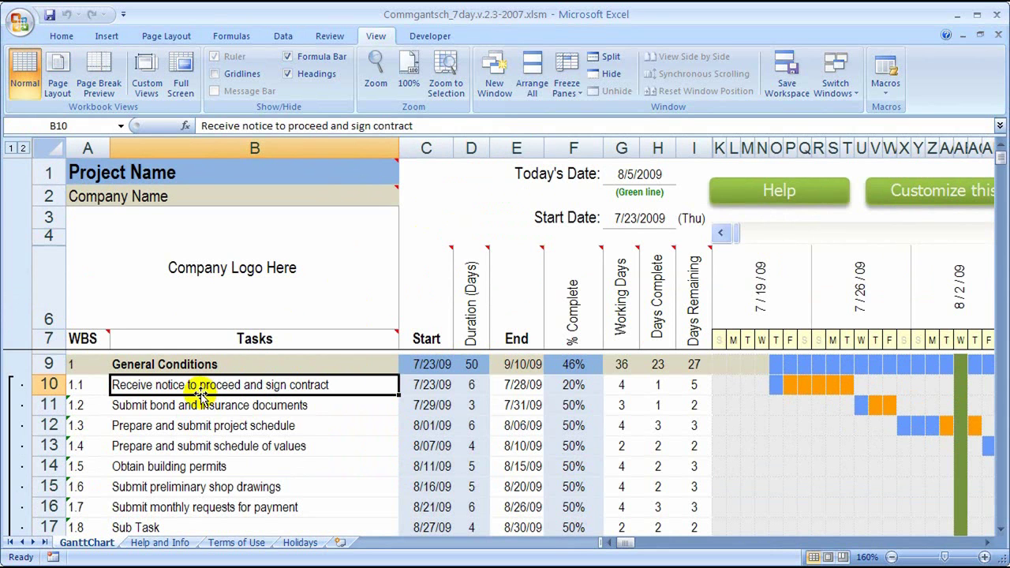
{"action": "scroll", "coordinate": [202, 393], "scroll_direction": "down", "scroll_amount": 6}
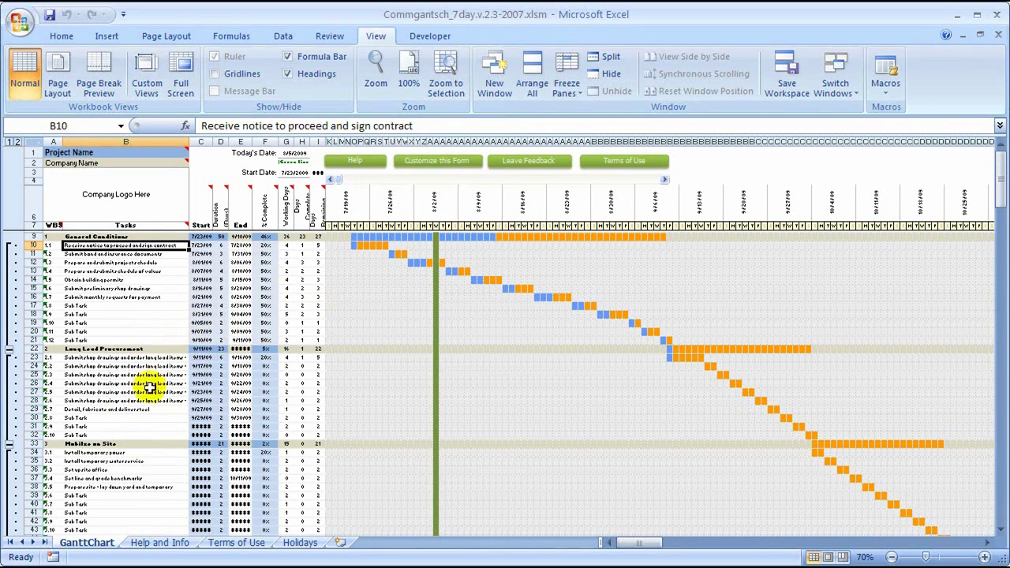
{"action": "scroll", "coordinate": [138, 316], "scroll_direction": "up", "scroll_amount": 3}
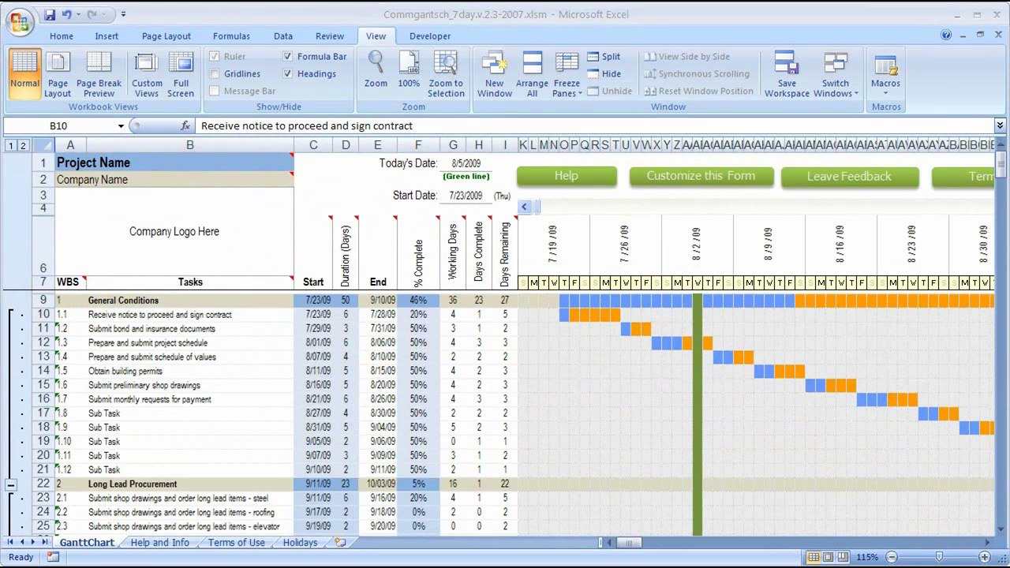
- Switch to the Construction Office Online website in Internet Explorer and scroll down it
{"action": "key", "text": "alt+Tab"}
{"action": "left_click", "coordinate": [859, 204]}
{"action": "left_click_drag", "start_coordinate": [859, 204], "coordinate": [857, 342]}
- Open the Video Request page and put the cursor in the form's message box
{"action": "left_click", "coordinate": [166, 390]}
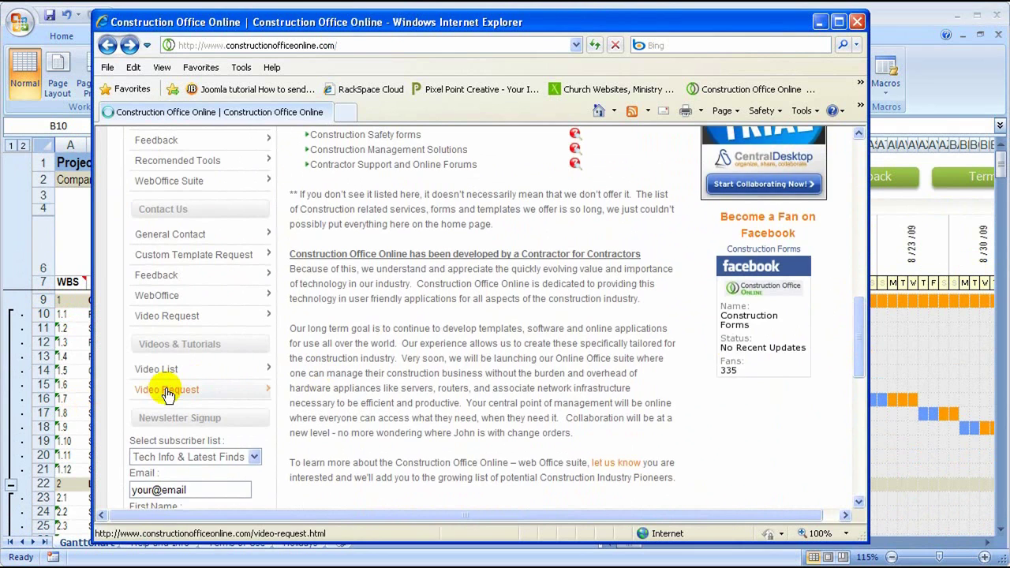
{"action": "left_click", "coordinate": [440, 377]}
{"action": "scroll", "coordinate": [440, 381], "scroll_direction": "down", "scroll_amount": 1}
{"action": "scroll", "coordinate": [483, 419], "scroll_direction": "down", "scroll_amount": 1}
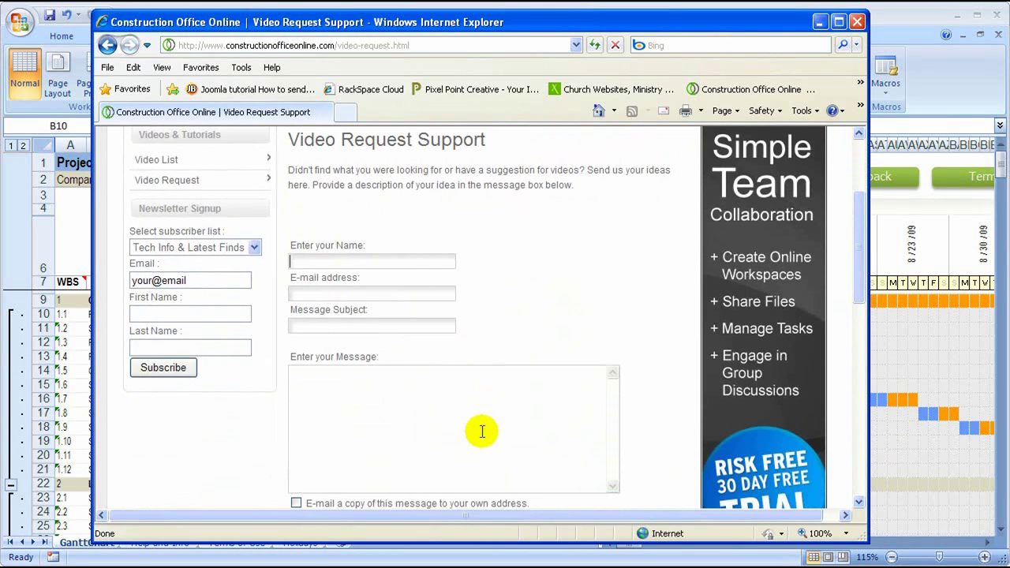
{"action": "left_click", "coordinate": [506, 433]}
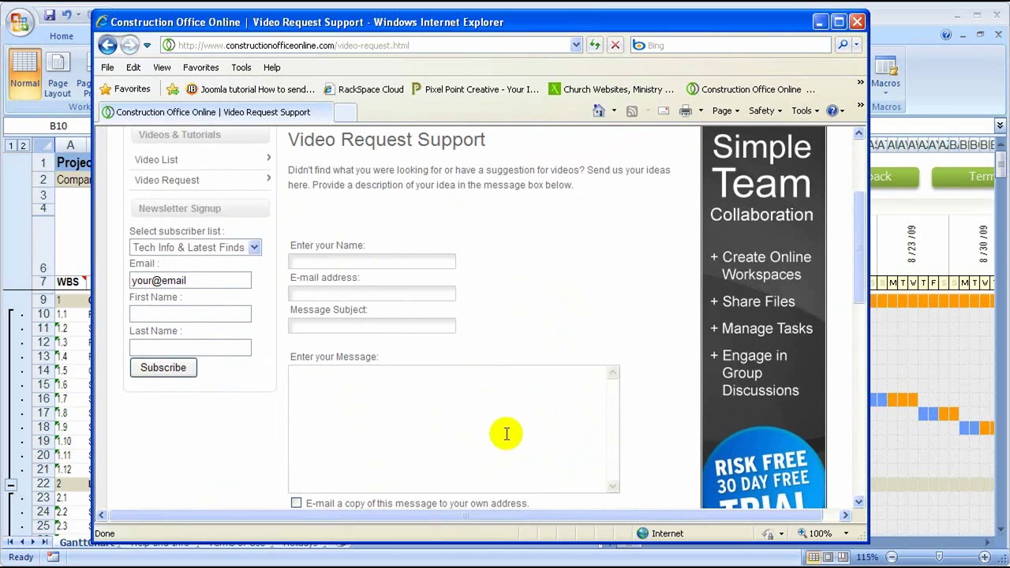